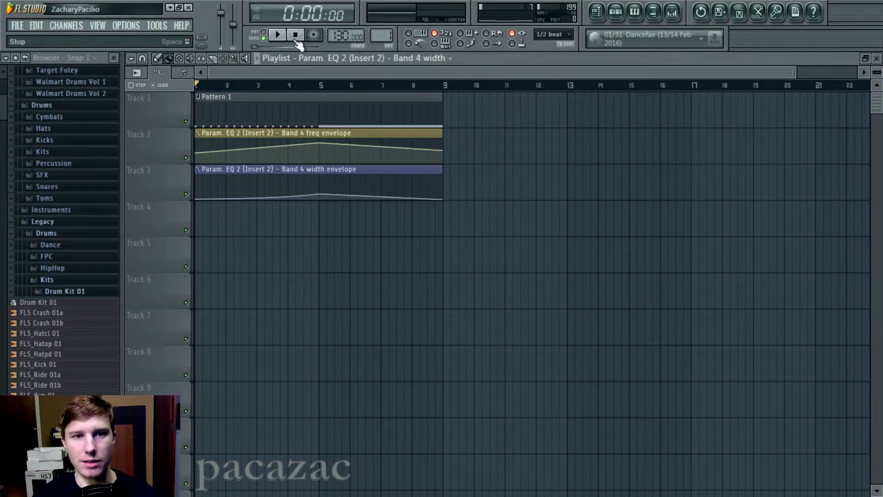
Play the riser from the start, toggling the Mixer open and shut twice while listening
key("space")
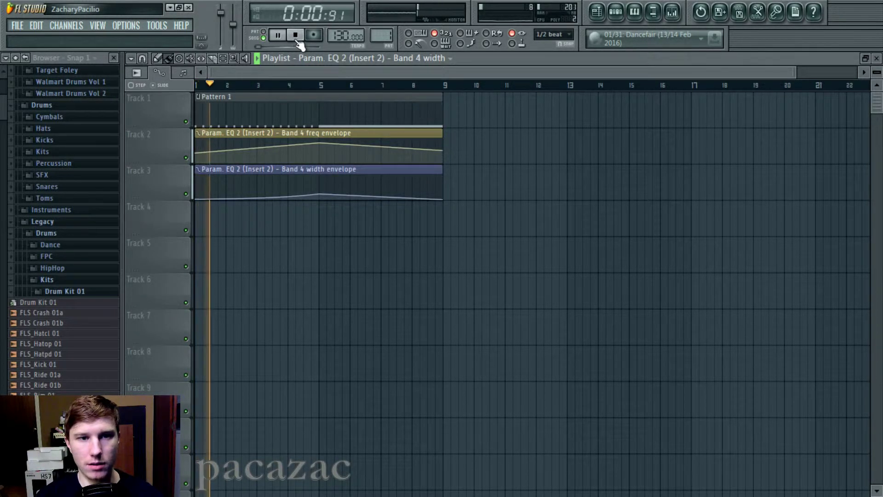
left_click(672, 13)
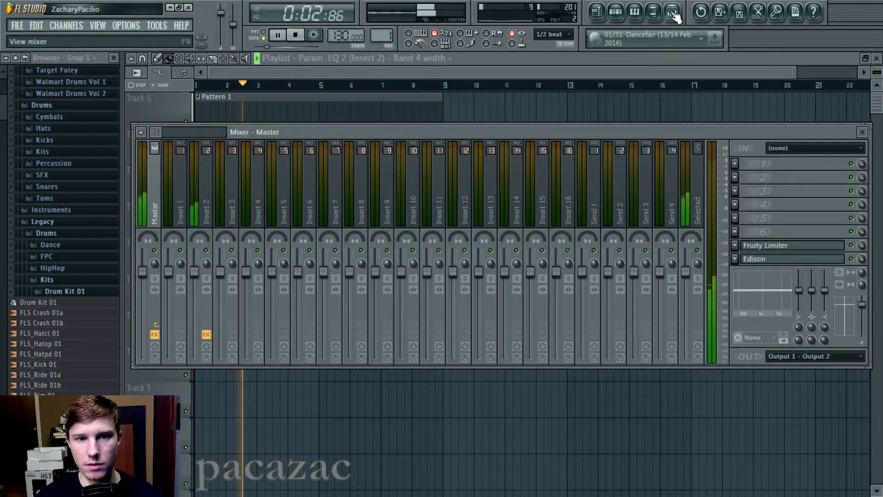
left_click(673, 13)
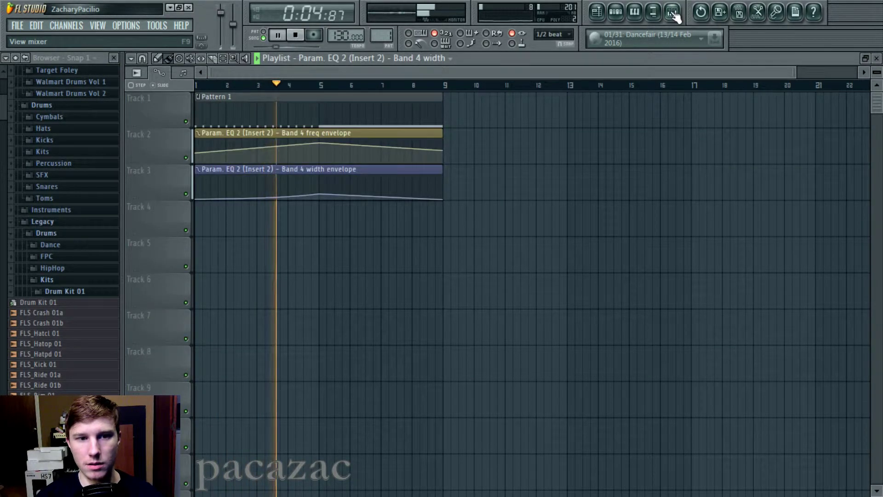
left_click(673, 13)
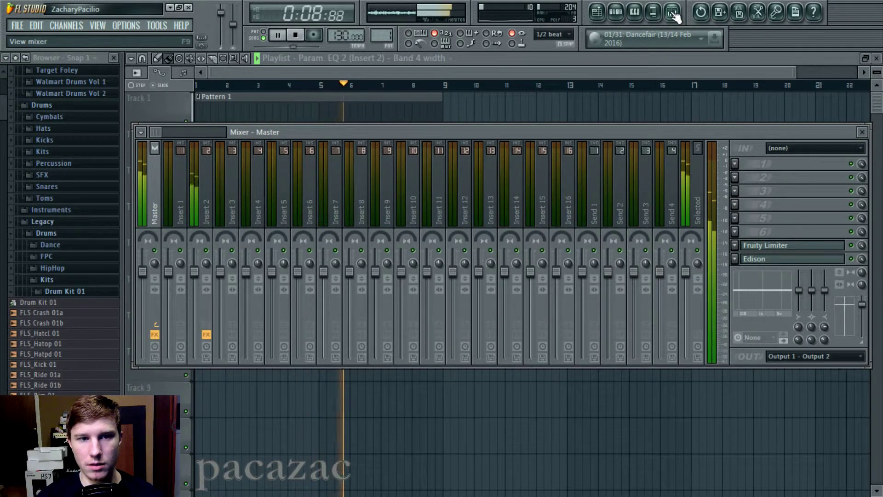
left_click(672, 13)
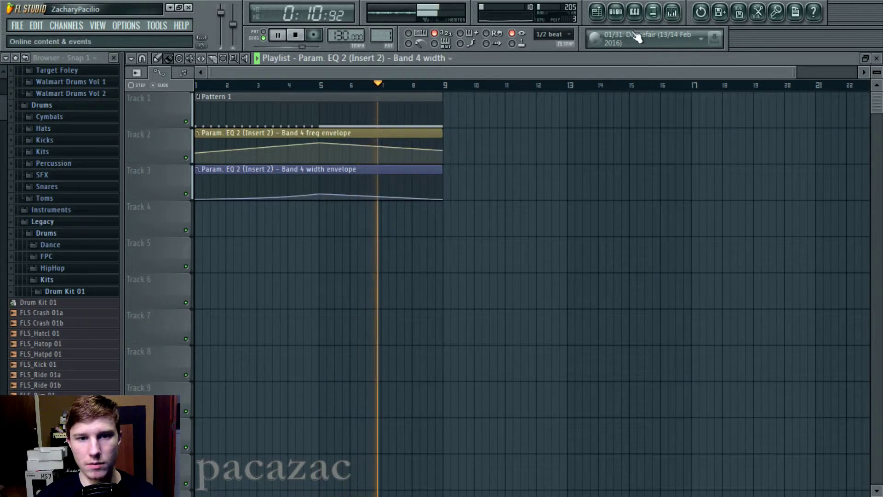
Stop playback and raise the Band 4 width envelope's end point to about 49%
mouse_move(444, 199)
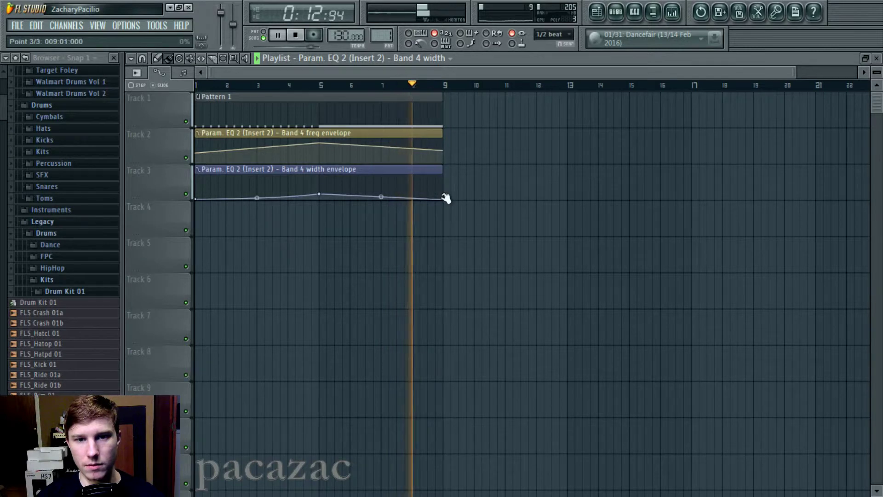
key("space")
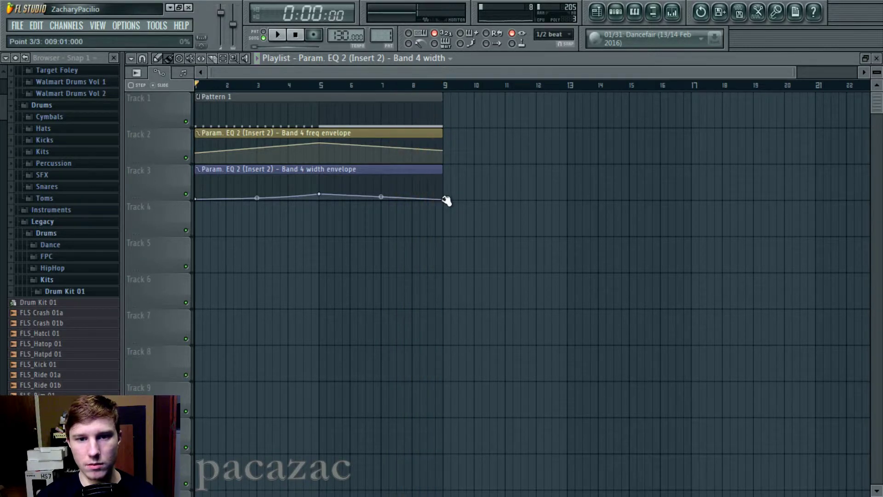
left_click_drag(445, 199, 447, 189)
Audition from bar 5, then rewind and pull the width envelope's end point back to the bottom
left_click(320, 86)
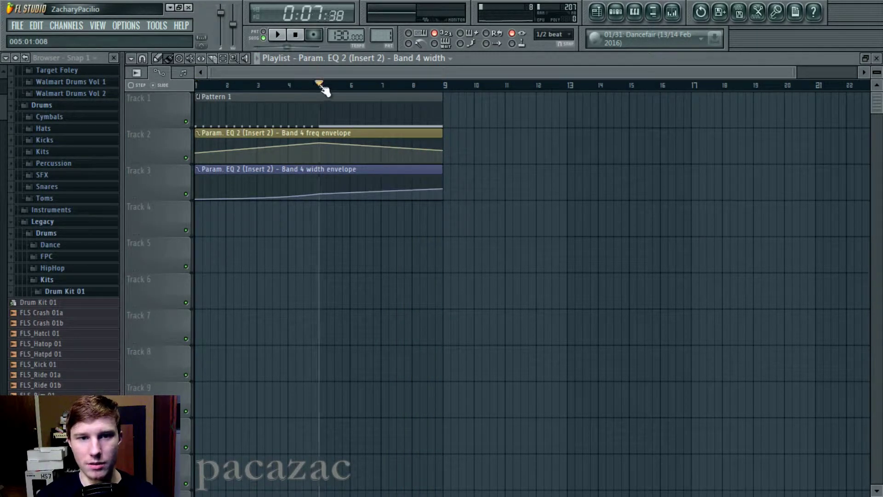
key("space")
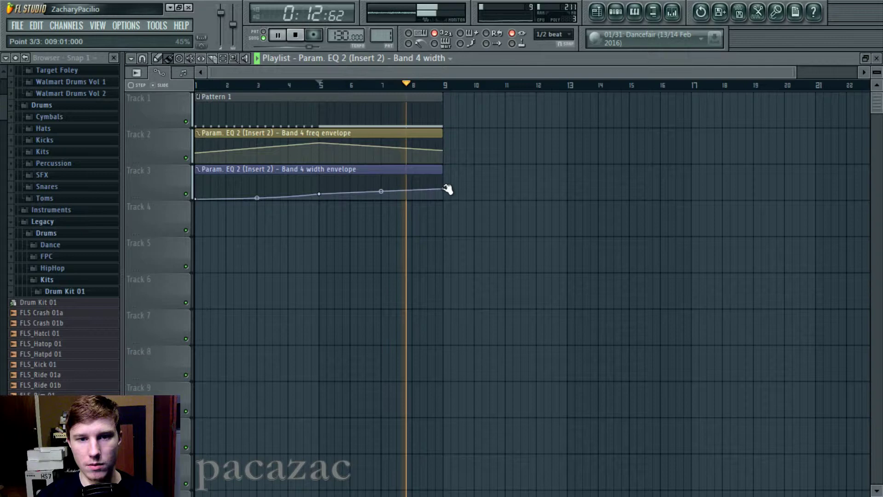
key("space")
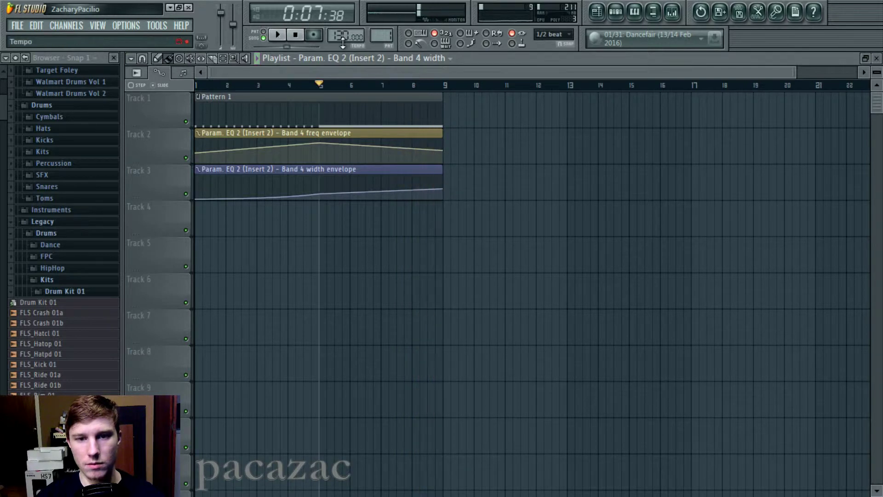
left_click(296, 36)
left_click_drag(450, 189, 449, 248)
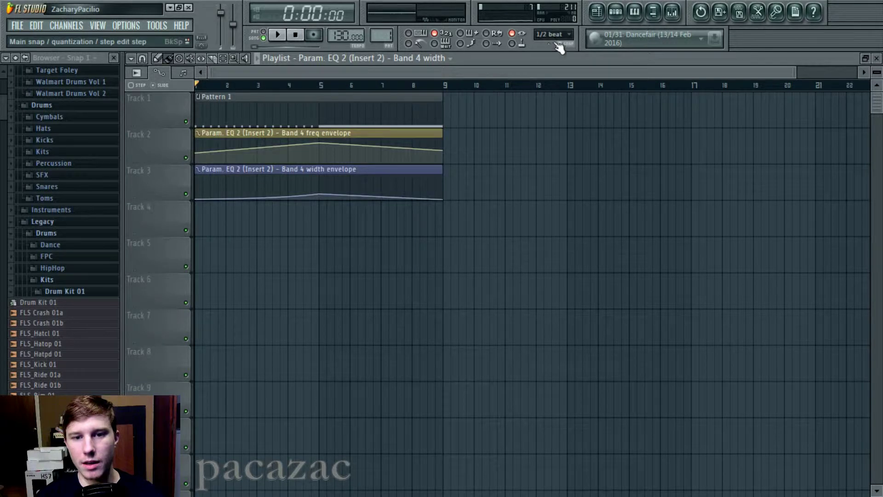
Open the 3xOsc channel's notes in the piano roll and zoom to show the short and held C5 notes
left_click(616, 12)
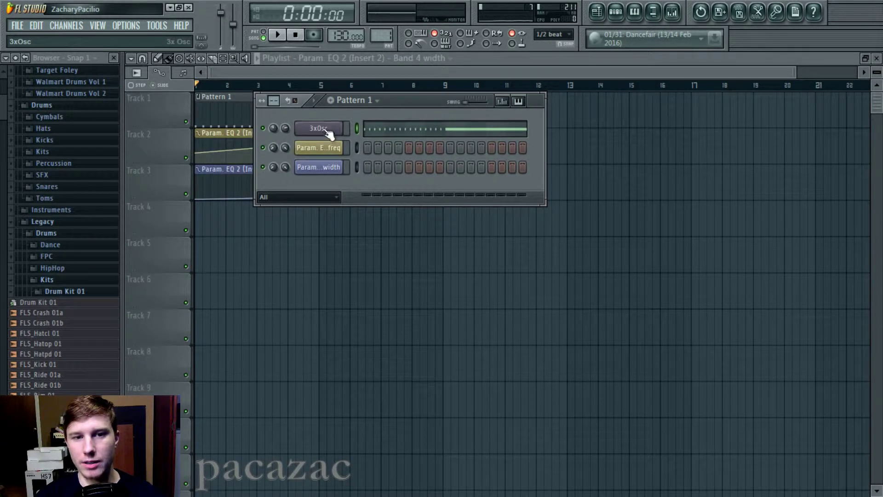
left_click(323, 129)
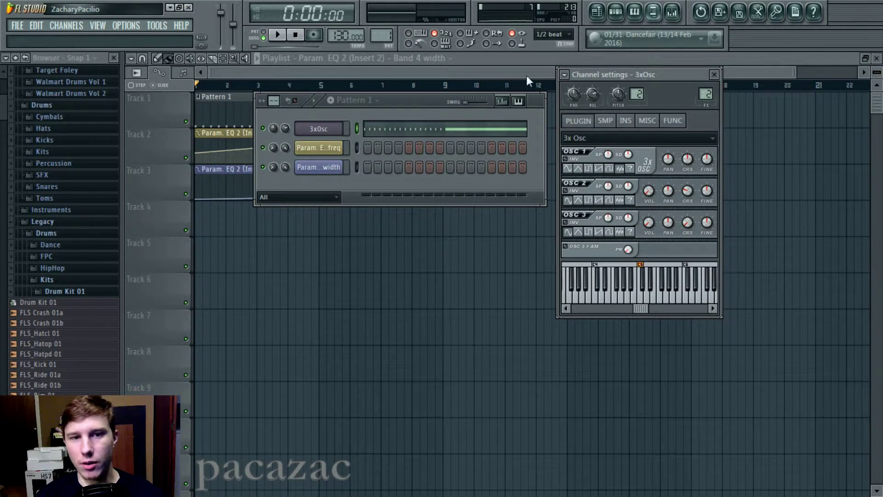
right_click(342, 124)
key("Escape")
right_click(344, 123)
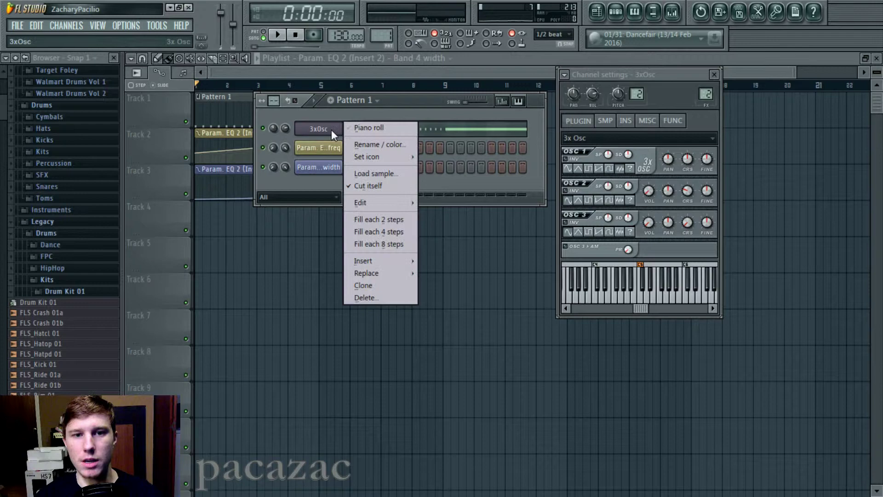
left_click(366, 130)
left_click_drag(216, 69, 788, 90)
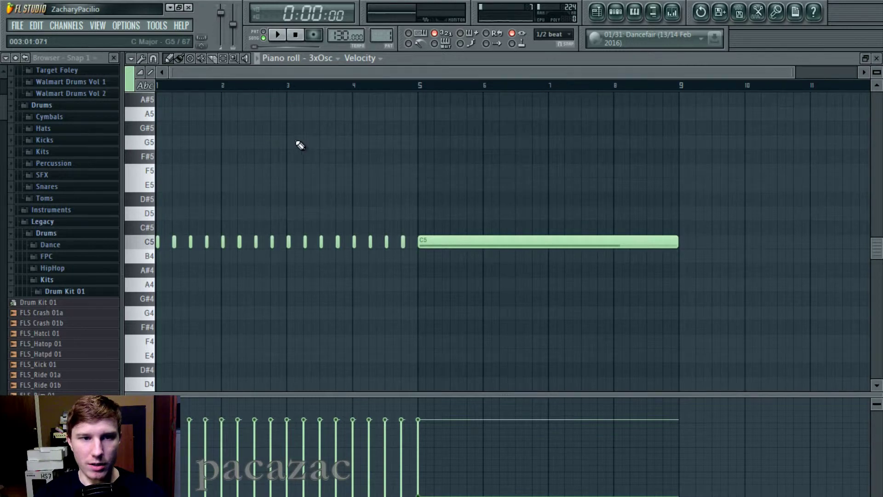
Show the Fruity Delay Bank settings on mixer Insert 2
left_click(678, 13)
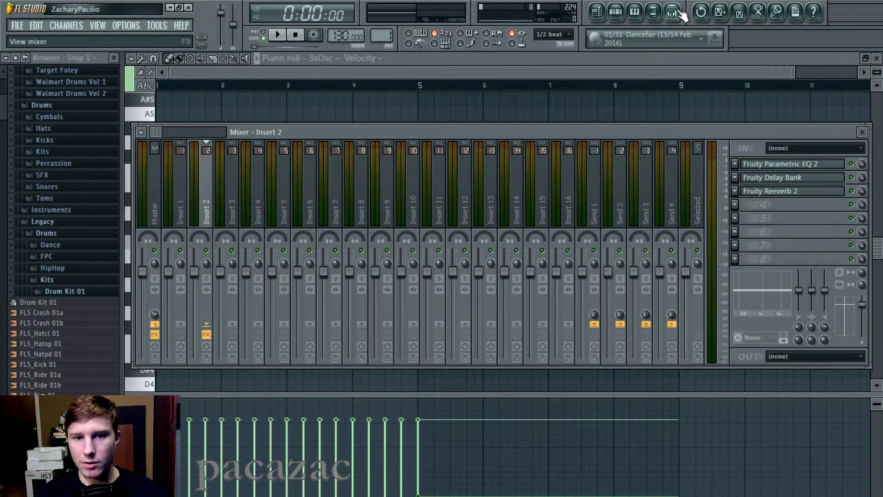
left_click(816, 178)
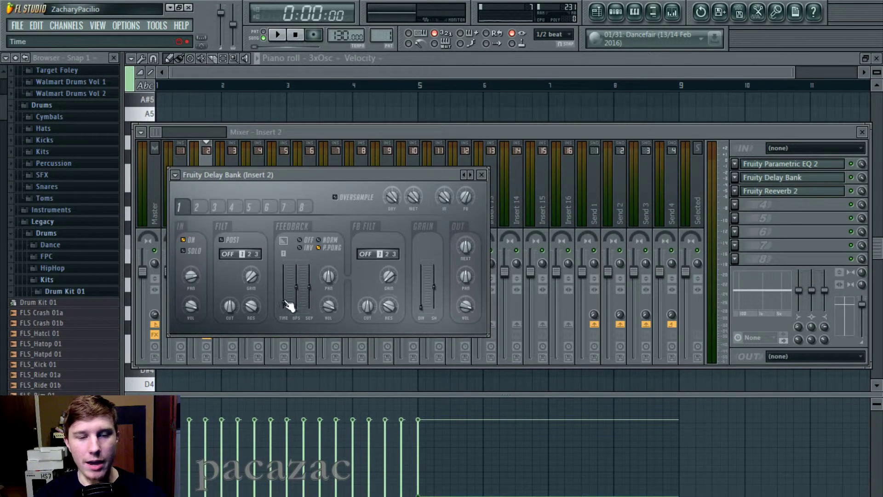
left_click(251, 63)
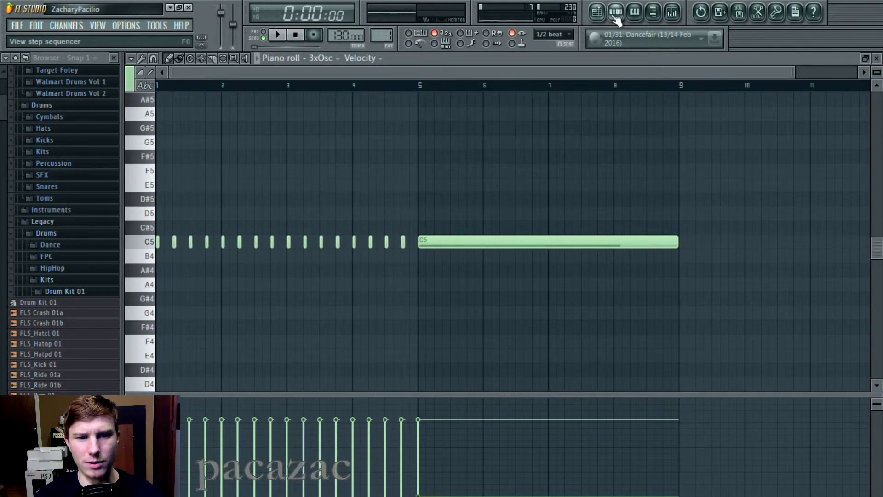
left_click(674, 13)
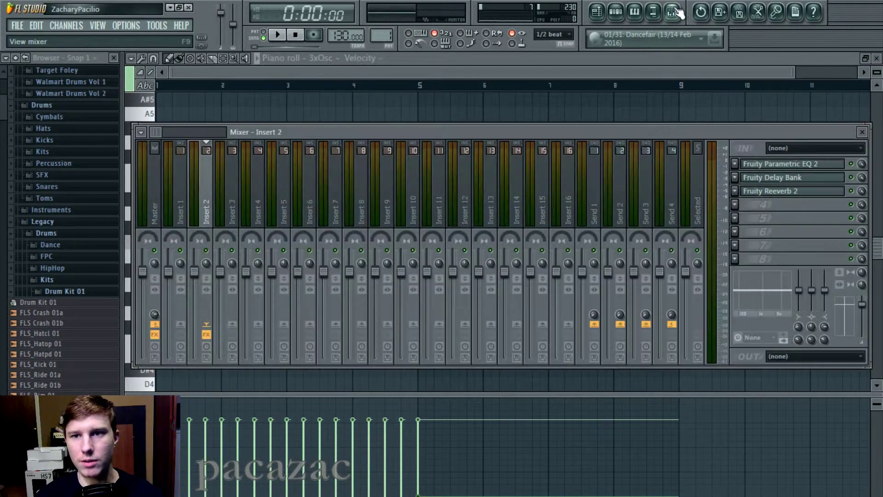
left_click(794, 178)
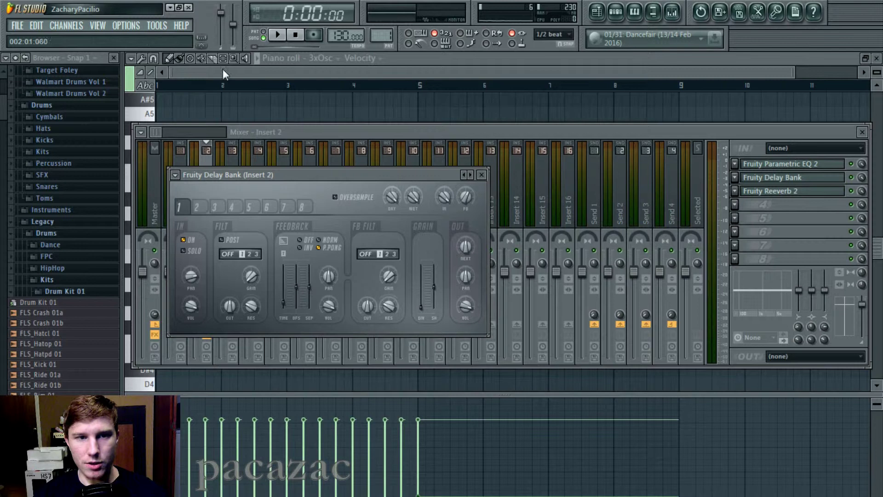
Preview the 3xOsc sound from the Pattern 1 channel rack, then close all windows
left_click(616, 11)
left_click(326, 148)
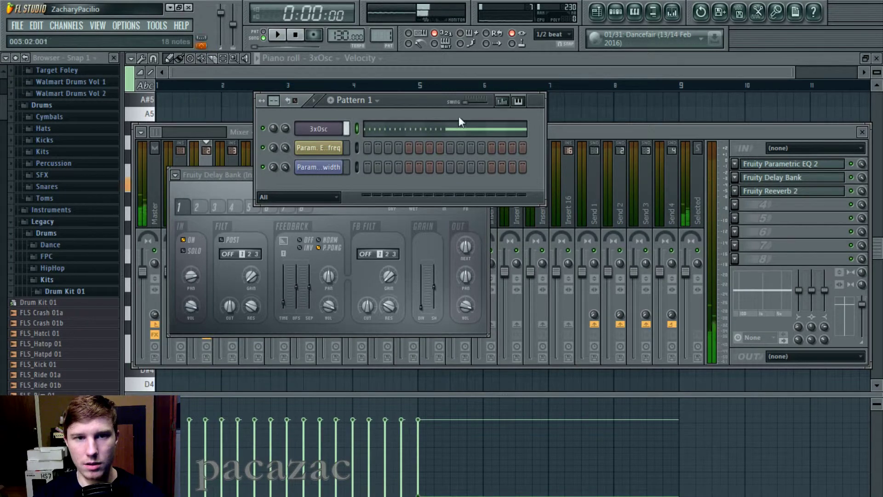
key("F12")
Set the song position near bar 5 and inspect Insert 2's delay, reverb and Parametric EQ 2
key("F5")
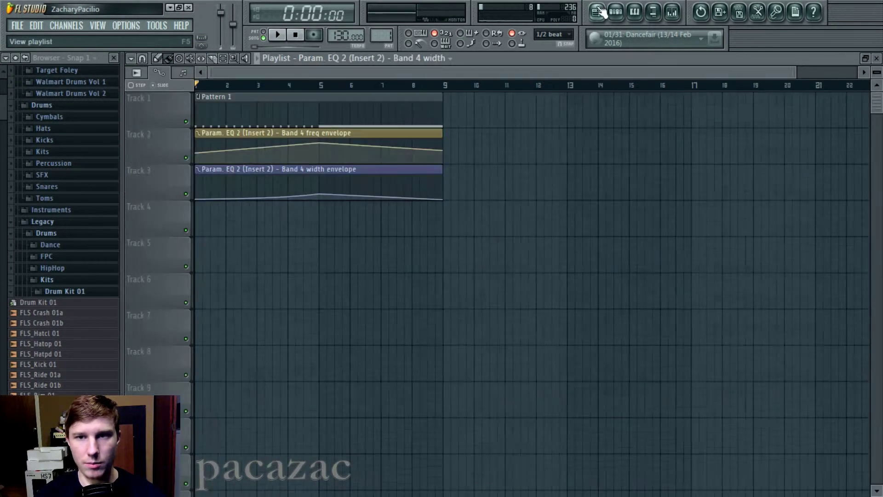
left_click(303, 86)
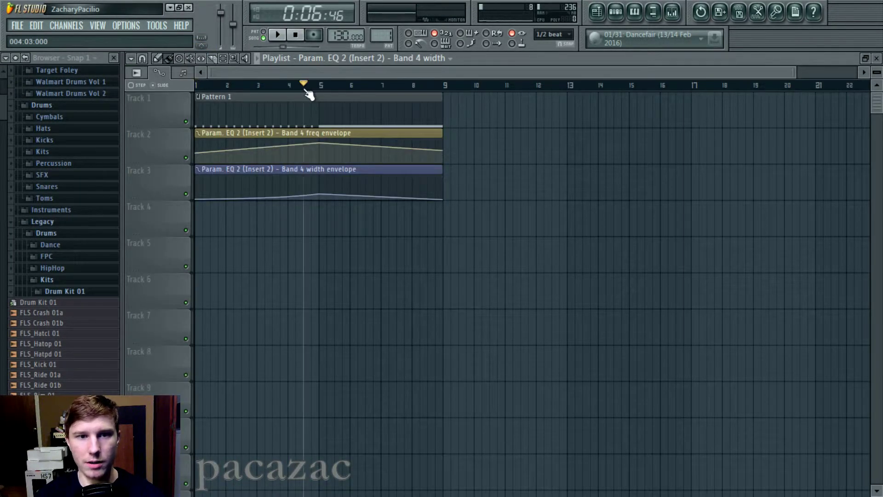
left_click(673, 12)
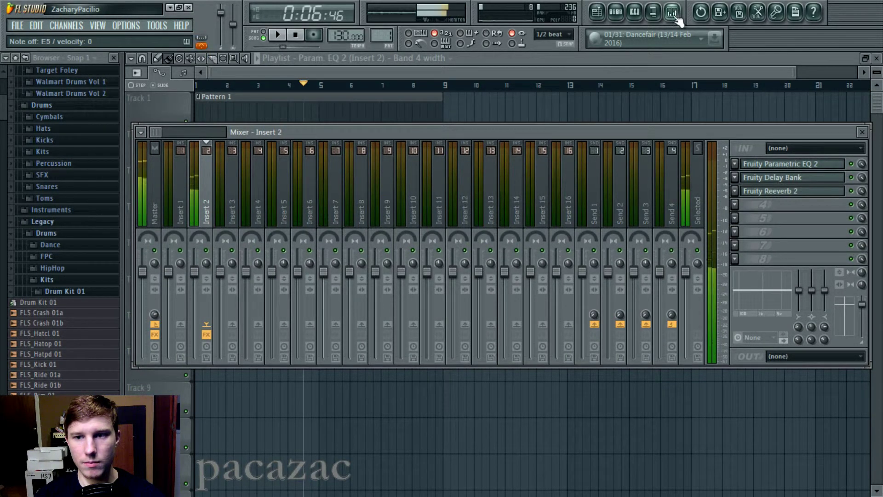
left_click(783, 178)
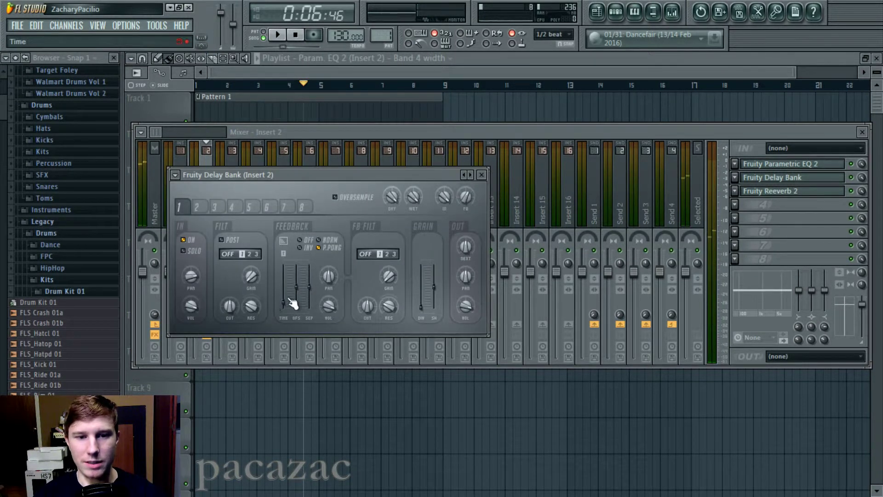
left_click(797, 193)
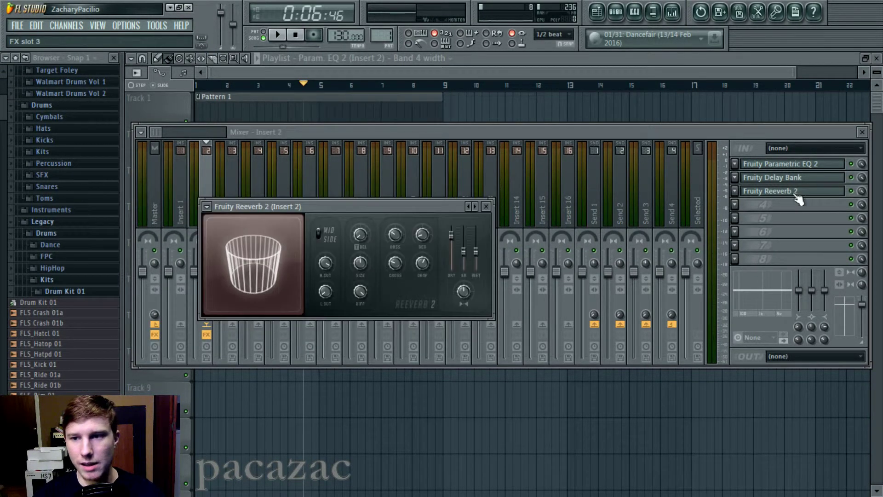
left_click(833, 166)
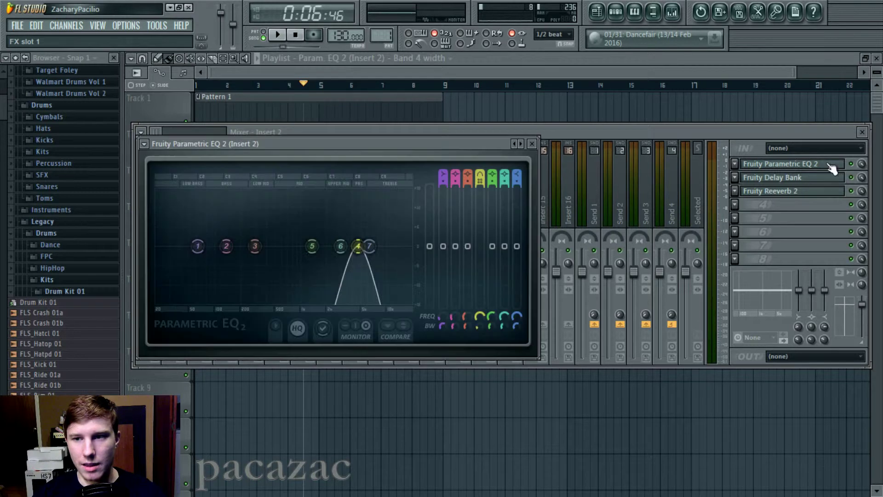
Glance at the playlist and Pattern 1, then reopen Insert 2's Parametric EQ 2
left_click(390, 71)
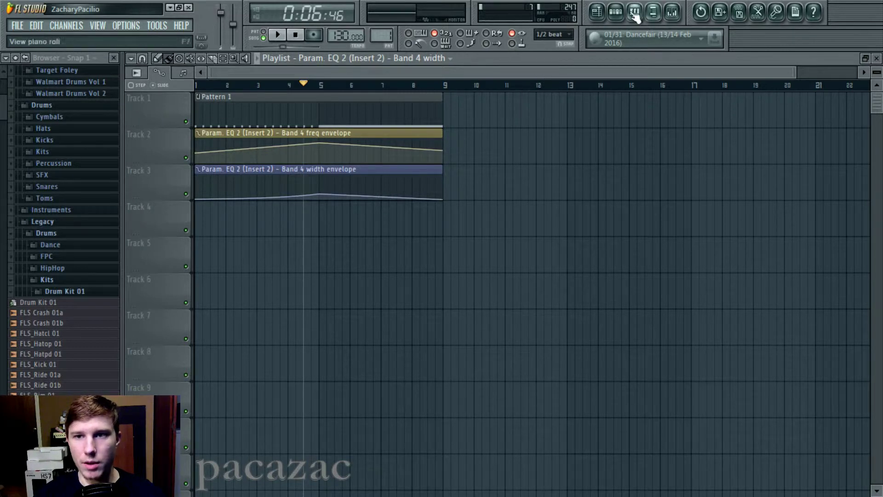
left_click(617, 16)
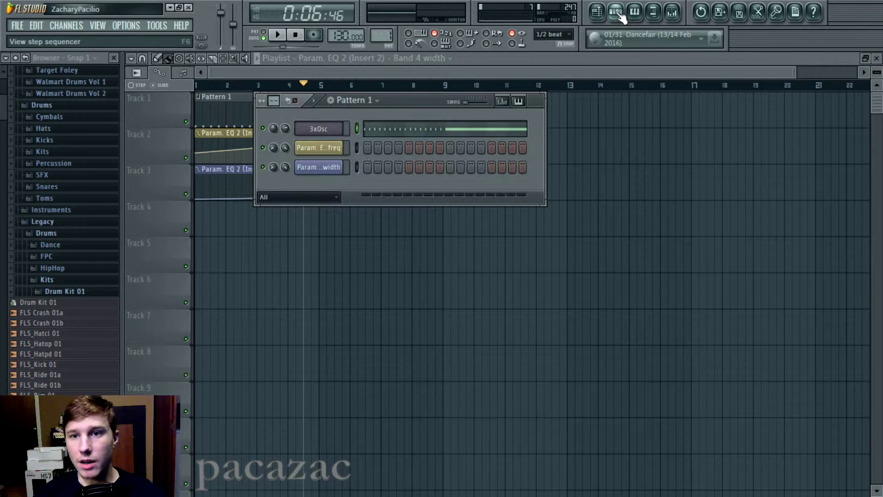
left_click(673, 17)
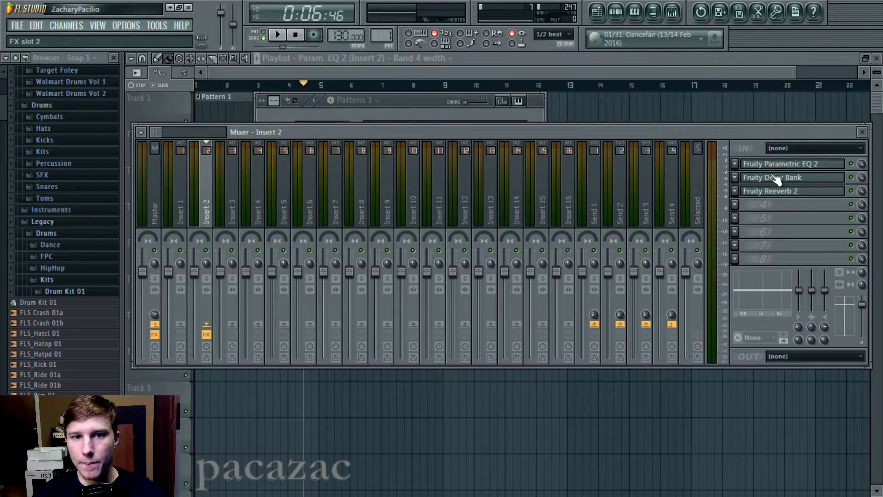
left_click(792, 166)
Rewind to bar 1 and play briefly to hear the automated Band 4 sweep
left_click(296, 36)
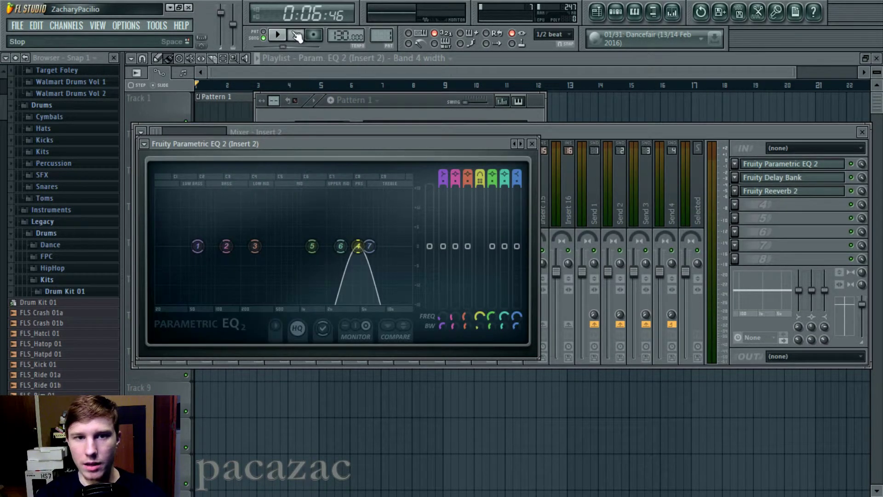
key("space")
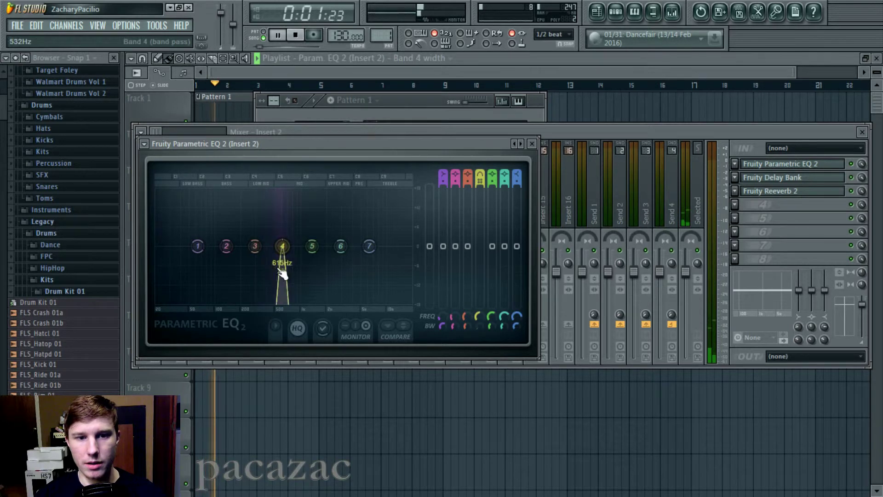
key("space")
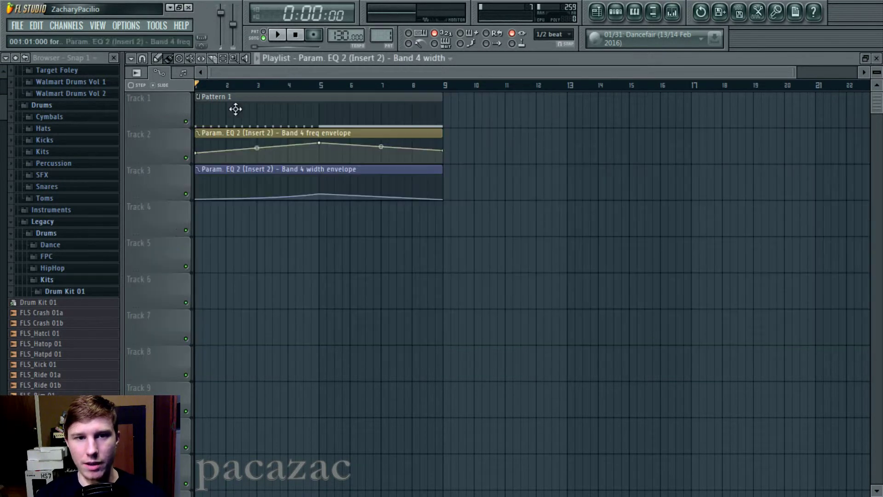
Raise the Band 4 width envelope's first point to 55% and audition the riser
left_click(233, 109)
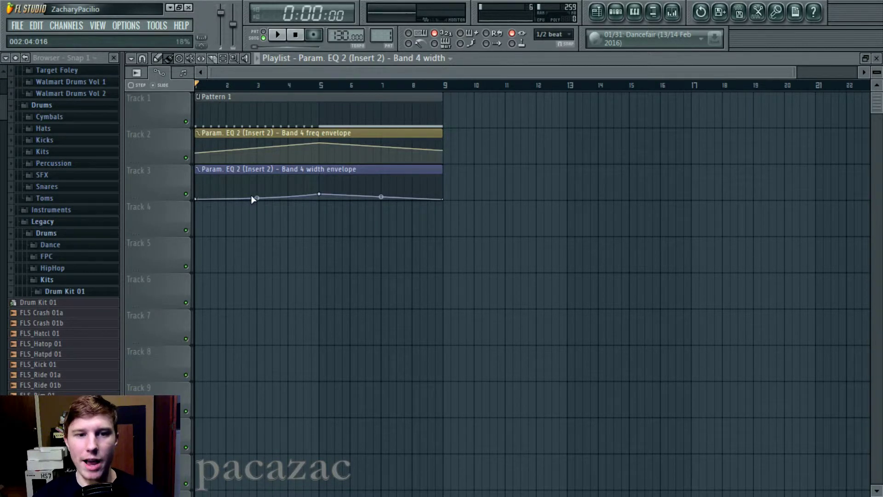
mouse_move(200, 195)
left_mouse_down()
mouse_move(198, 179)
mouse_move(203, 186)
left_mouse_up()
key("space")
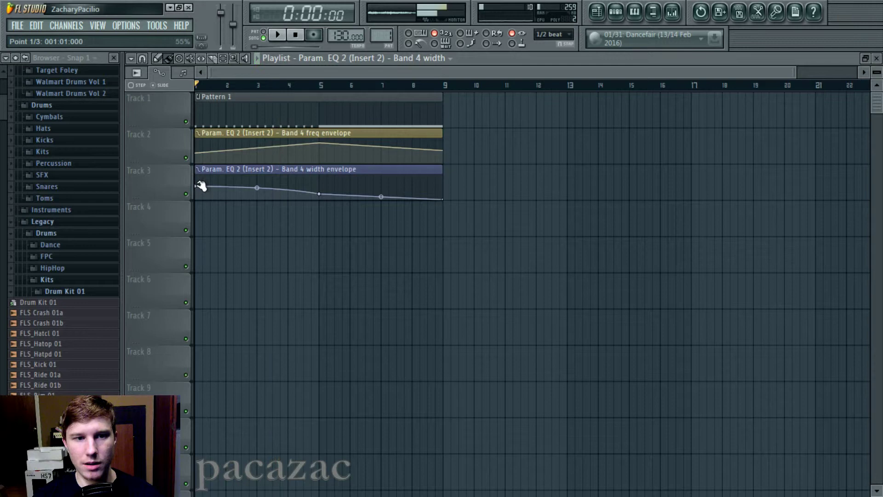
key("space")
Lower the width envelope's first point back to the bottom and play the riser again
left_click_drag(199, 187, 197, 213)
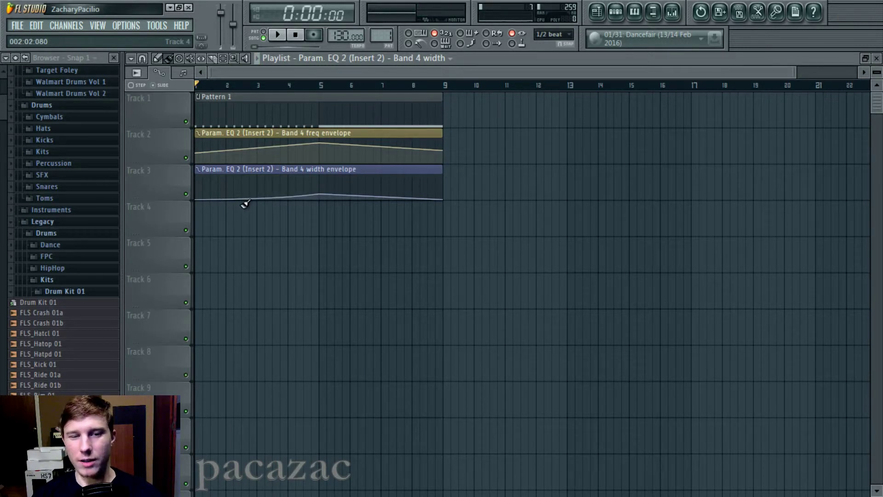
key("space")
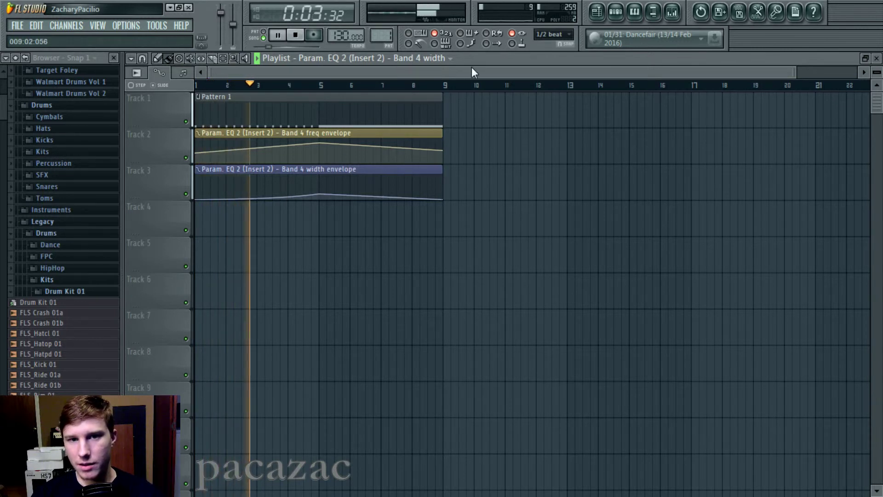
key("space")
Open Insert 2's Parametric EQ 2 from the Mixer, briefly checking the reverb on the way
left_click(672, 12)
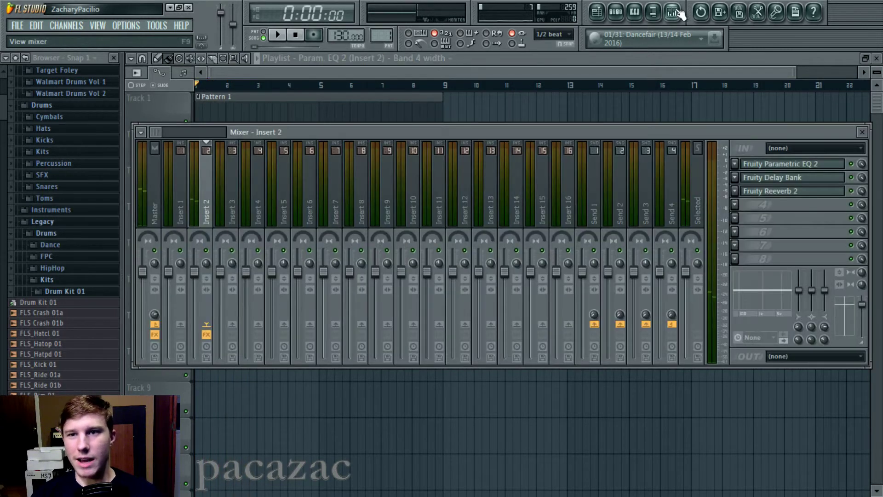
left_click(807, 194)
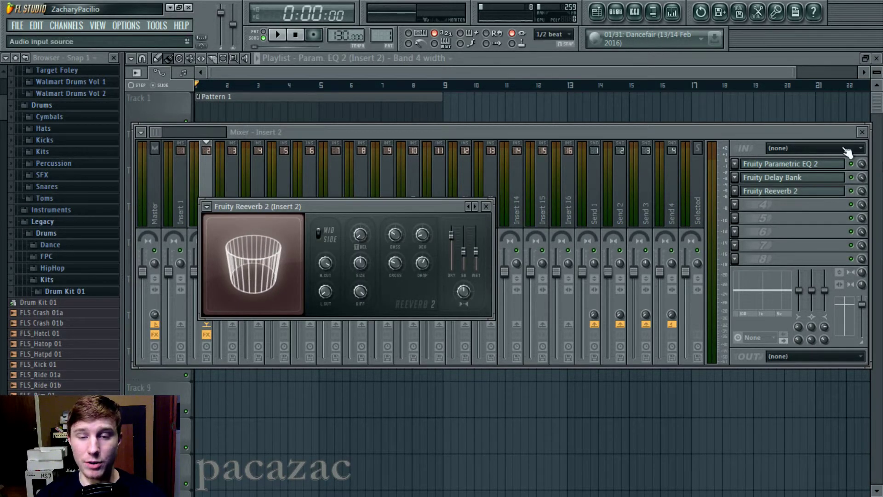
key("Escape")
left_click(813, 168)
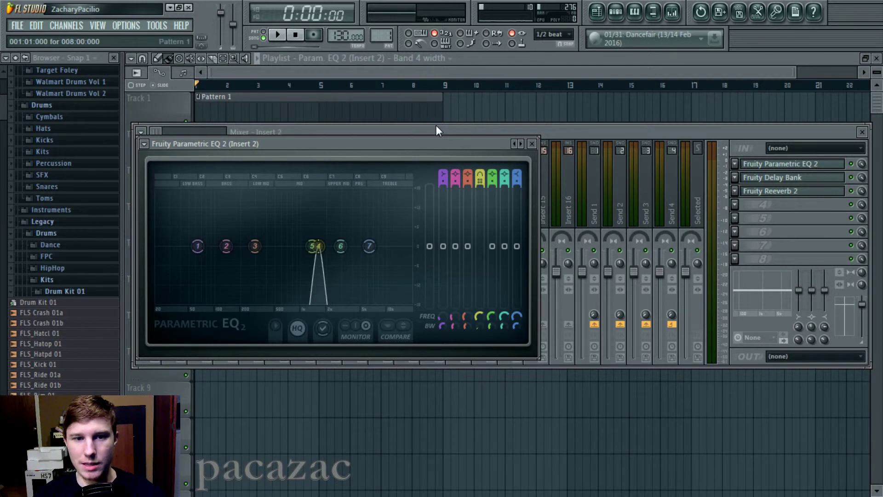
Drag EQ Band 4 down to about 864Hz during playback, then stop and close the windows
key("space")
left_click_drag(318, 246, 322, 269)
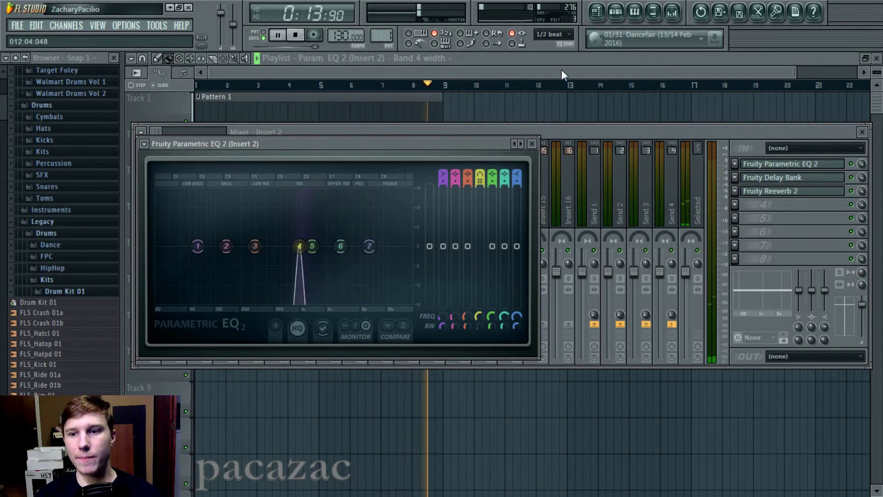
key("F12")
key("space")
View the 3xOsc staccato notes in the piano roll, then return to the playlist
left_click(635, 12)
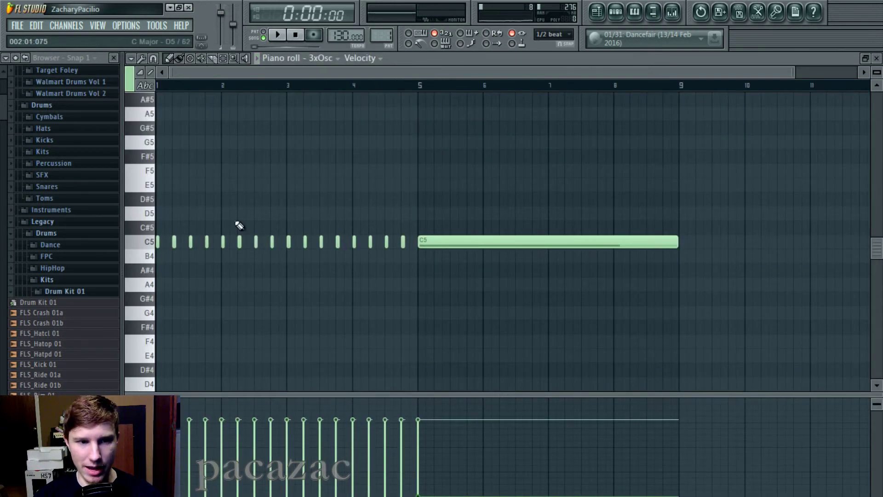
left_click(597, 11)
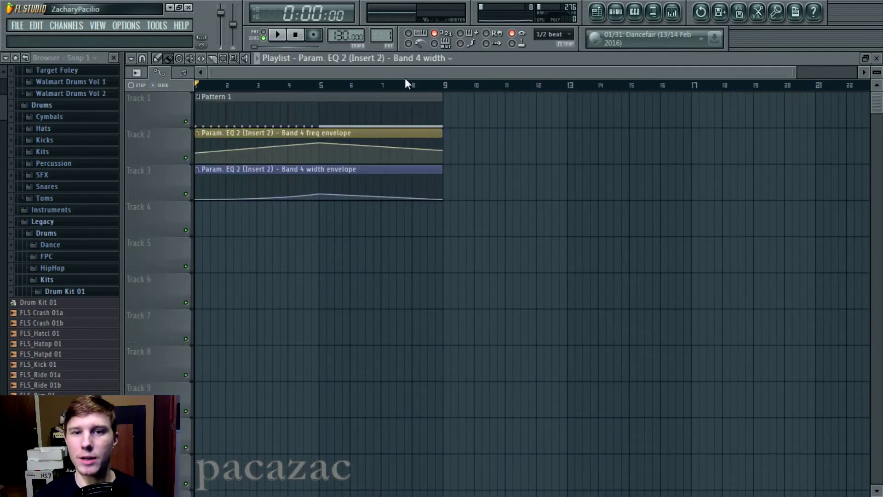